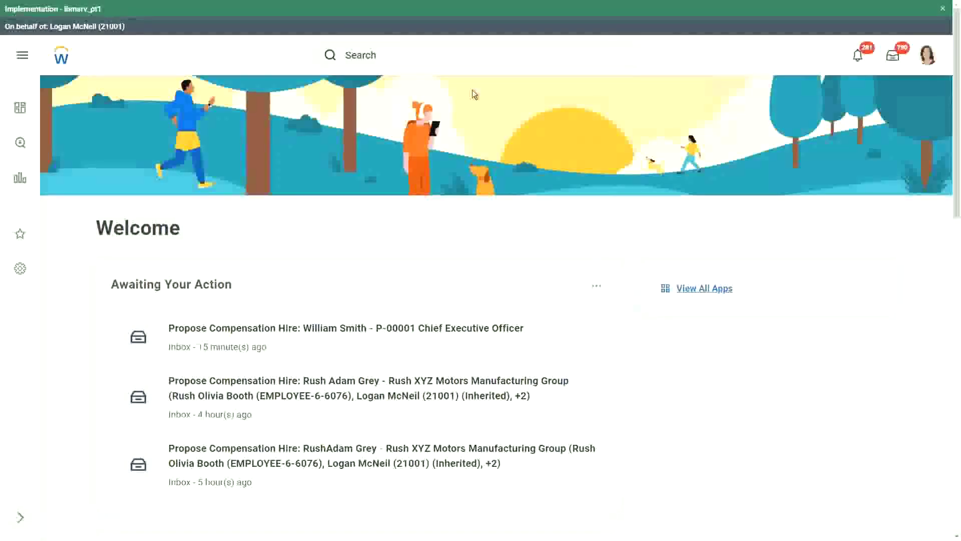
- Search 'cre calc field' and launch the Create Calculated Field task
left_click(394, 54)
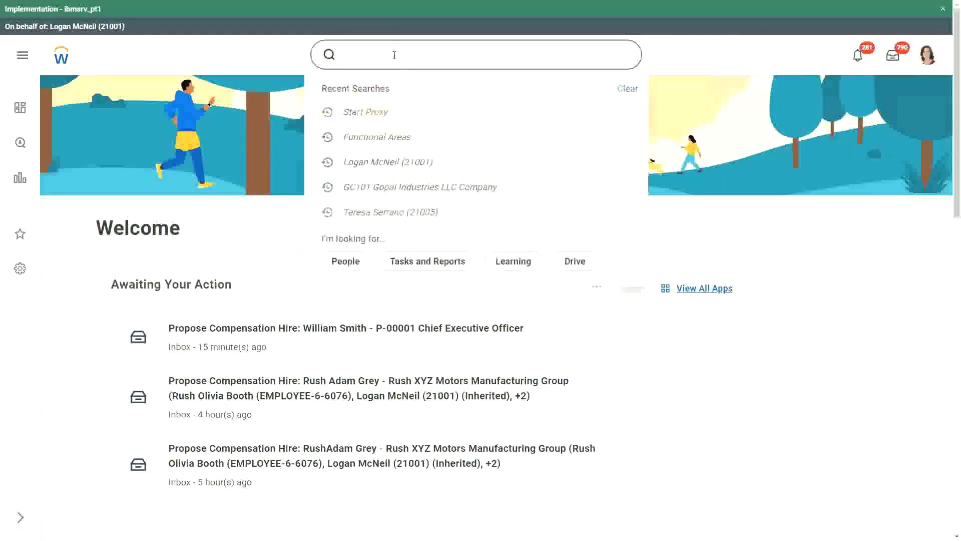
type("cre")
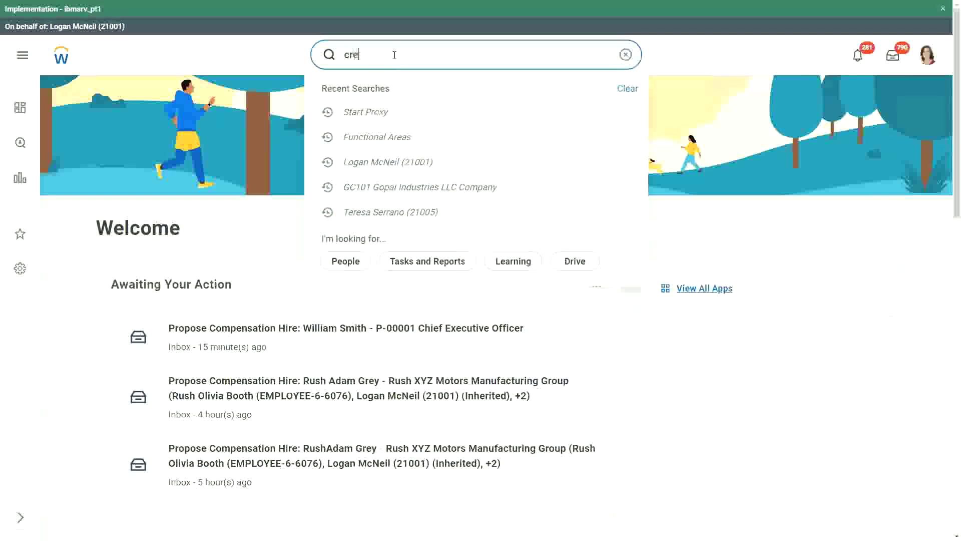
type(" calc field")
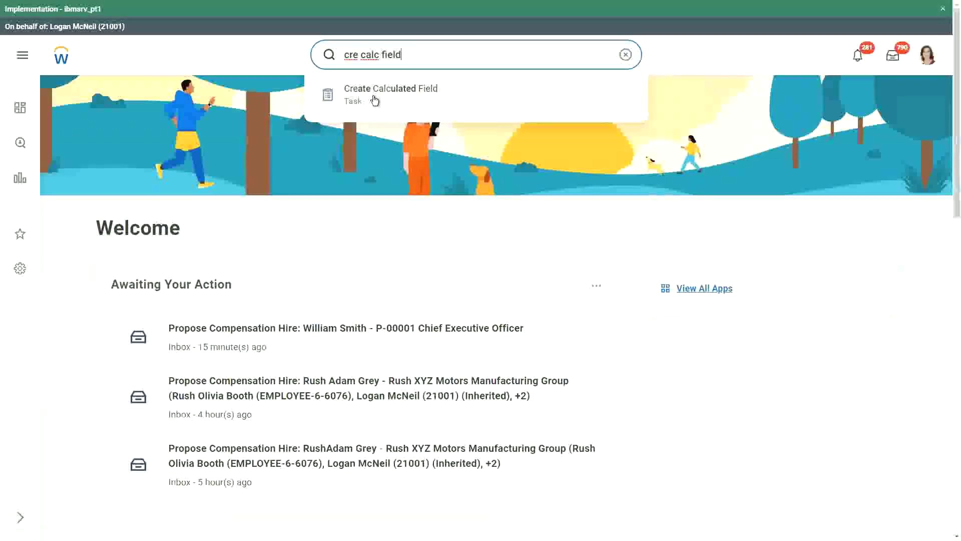
left_click(375, 94)
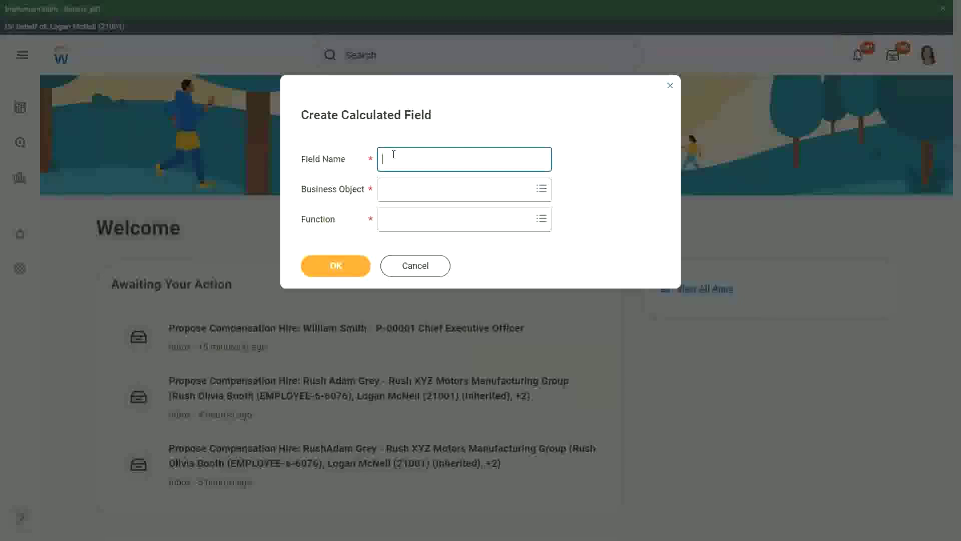
type("CF-WW-")
type("Eval E")
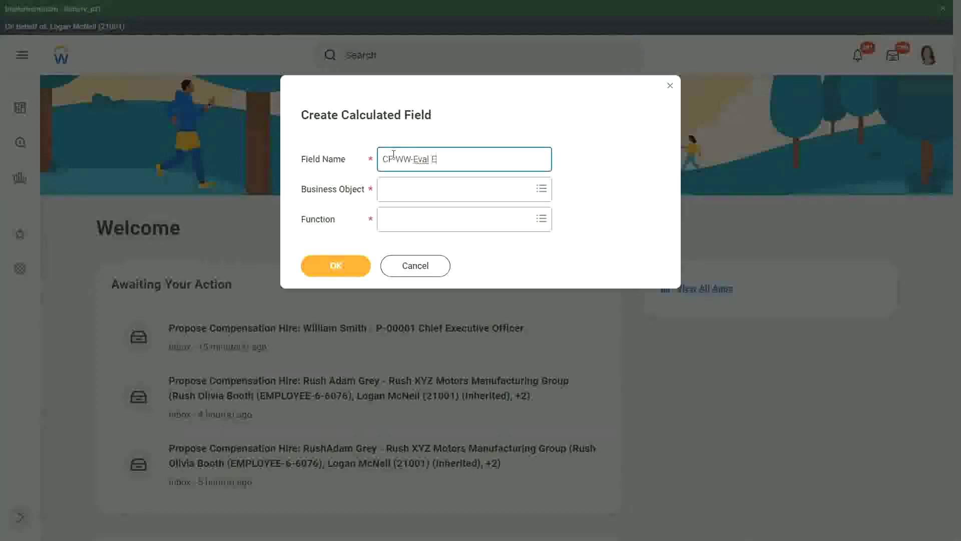
type("xp")
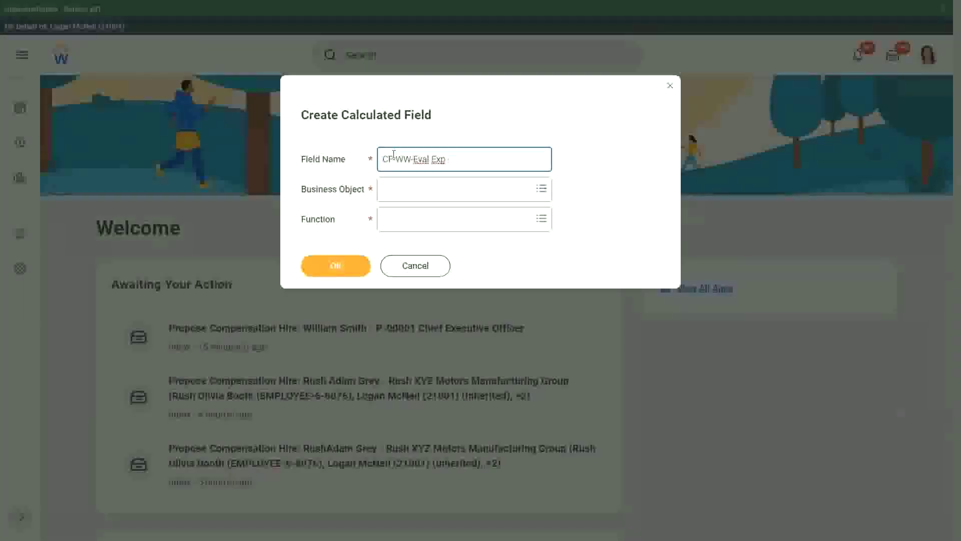
- Define CF-WW-Eval Exp-Test on the Worker business object using the Evaluate Expression function
key("BackSpace")
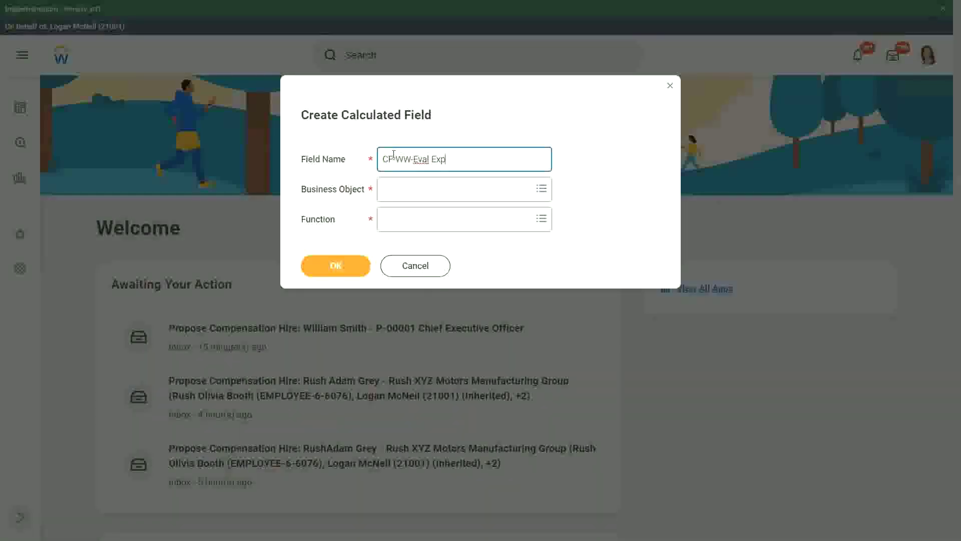
type("-Test")
key("Tab")
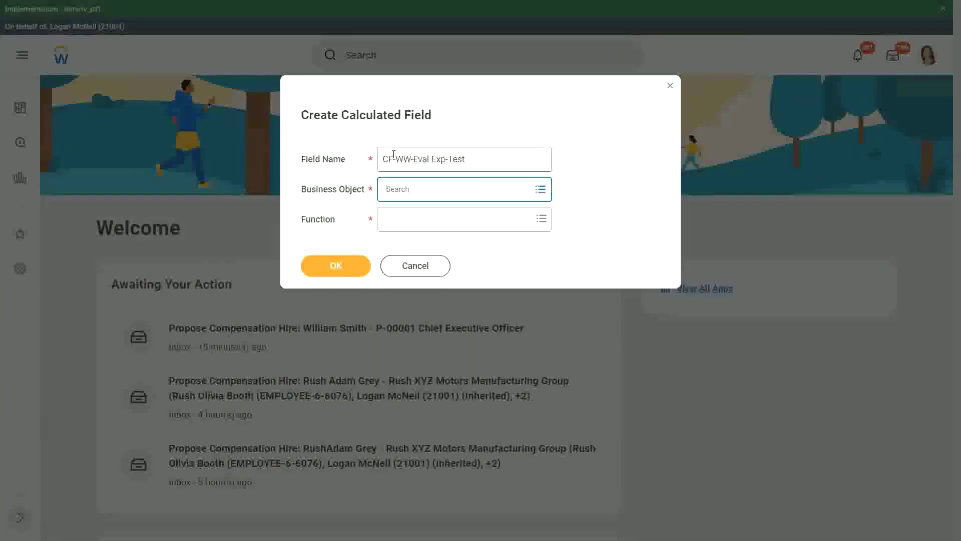
type("worker")
key("Return")
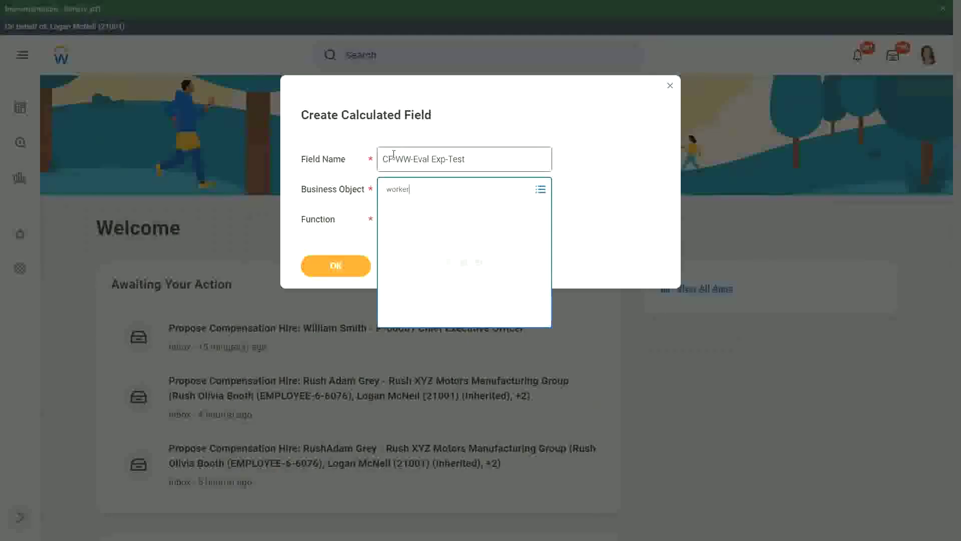
key("Return")
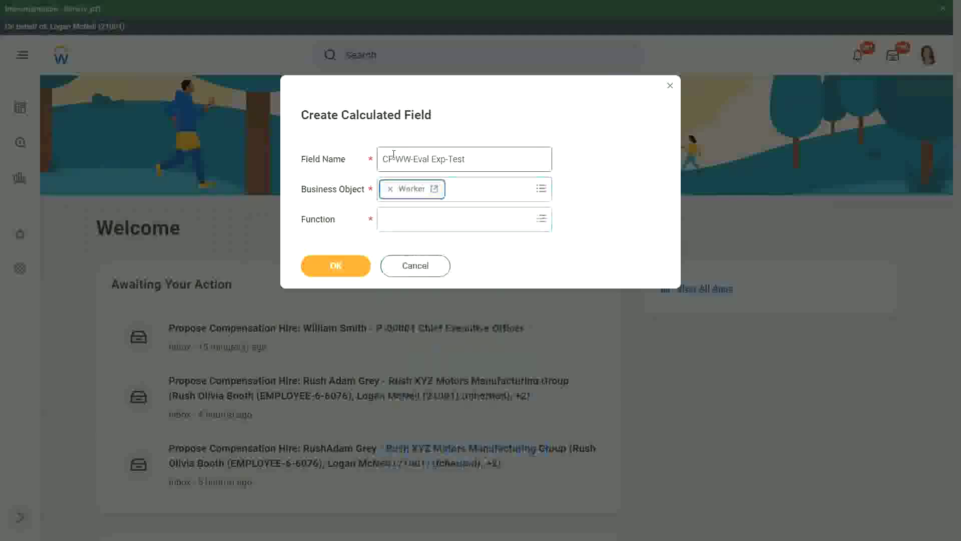
key("Tab")
type("eval exp")
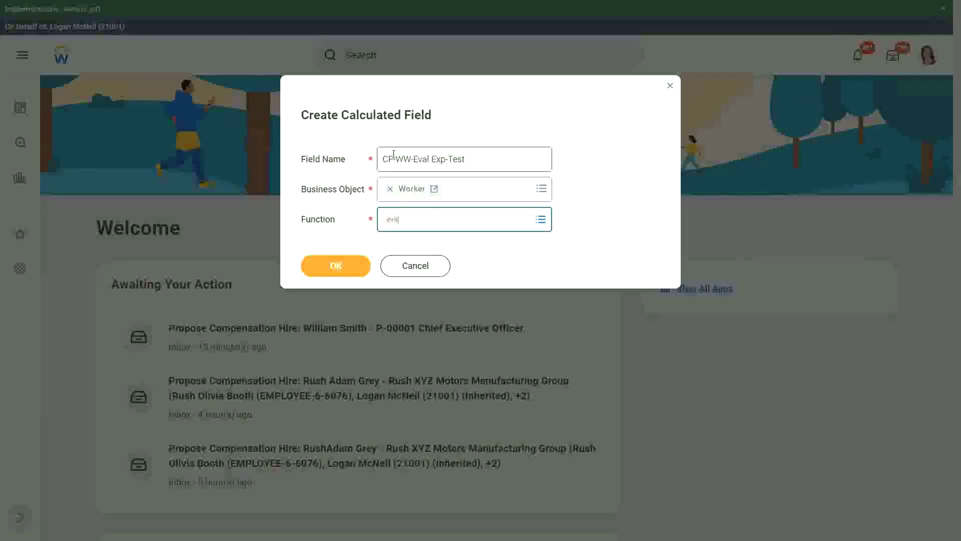
key("Return")
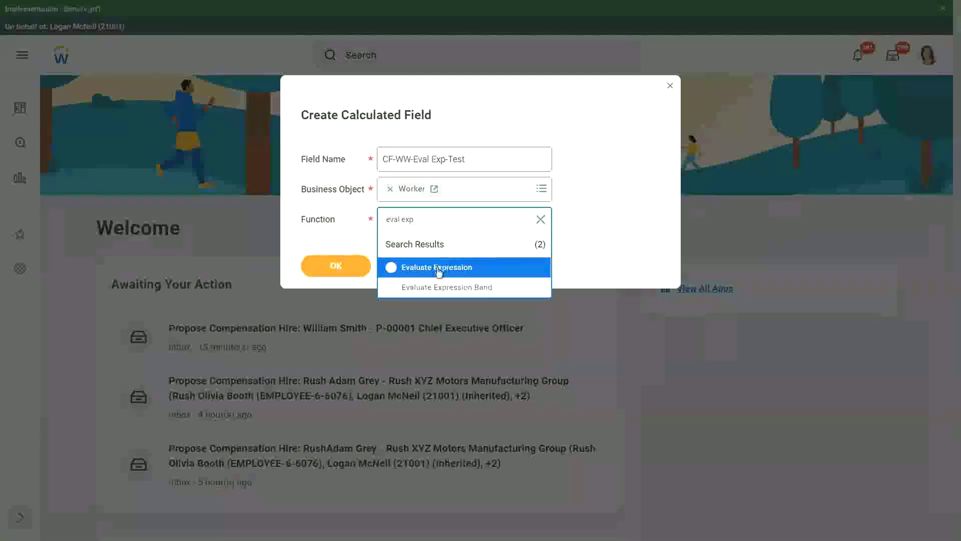
left_click(451, 268)
left_click(339, 265)
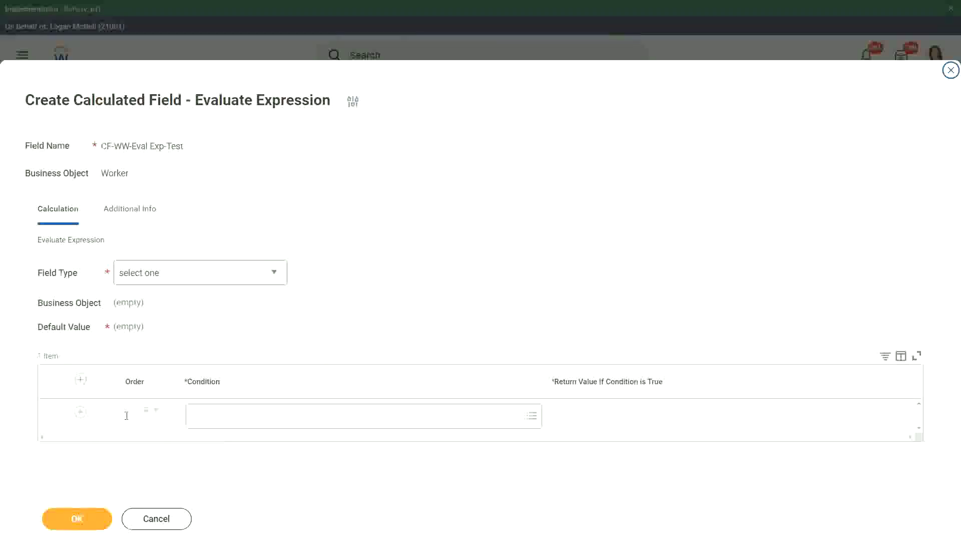
- Annotate Condition 'Boolean or a T/F field' and Return Value 'Another Calc Field that gives the result'
left_click(218, 415)
type("Boolean ")
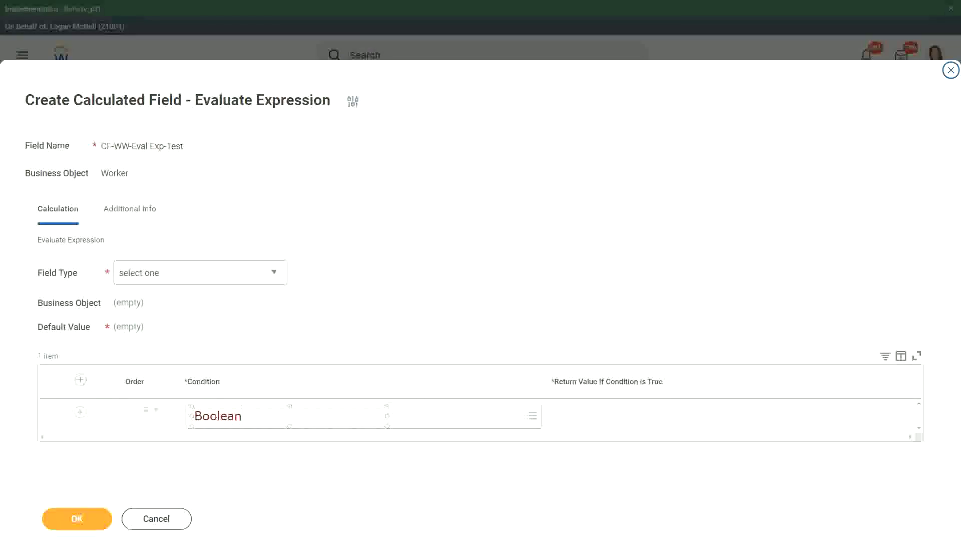
type("or a T")
type("/F field")
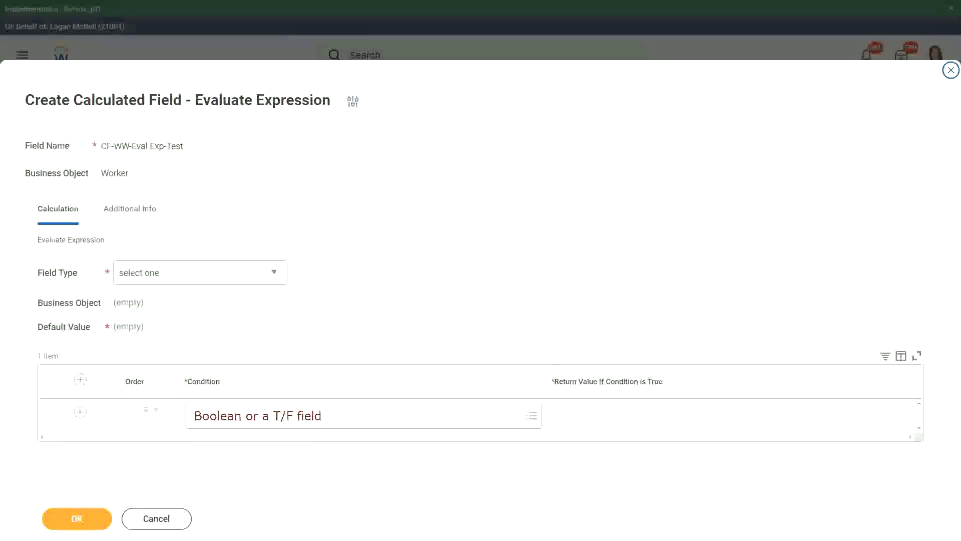
left_click(573, 414)
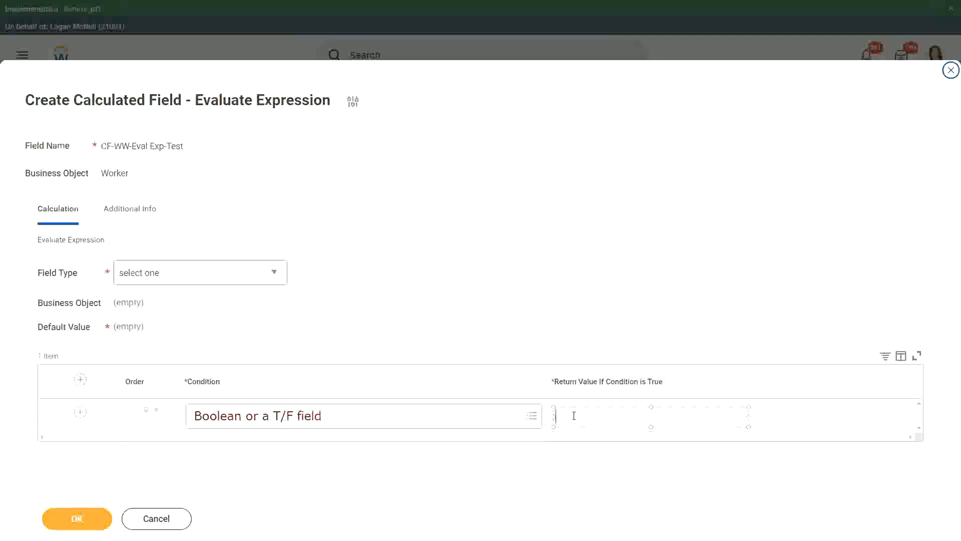
type("An")
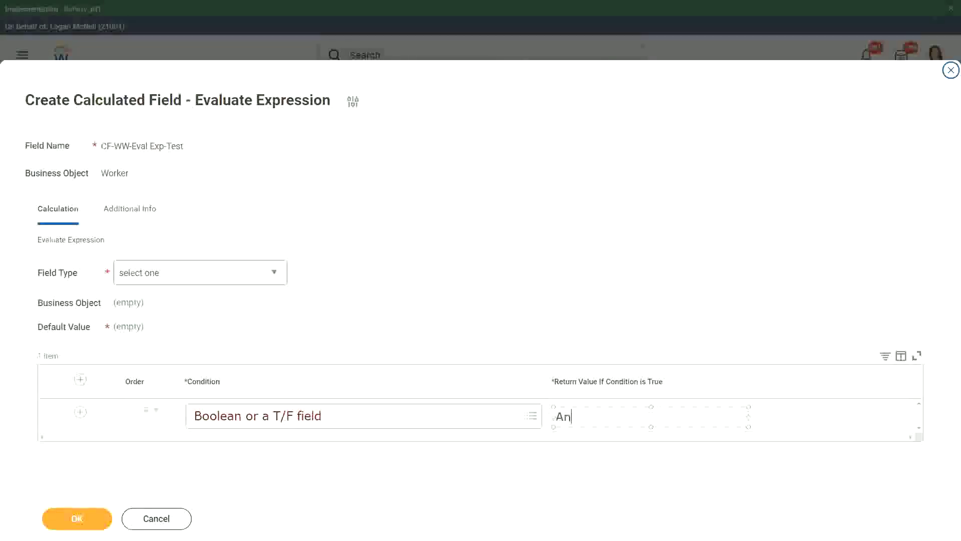
type("o ther Calc ")
type("Field that ")
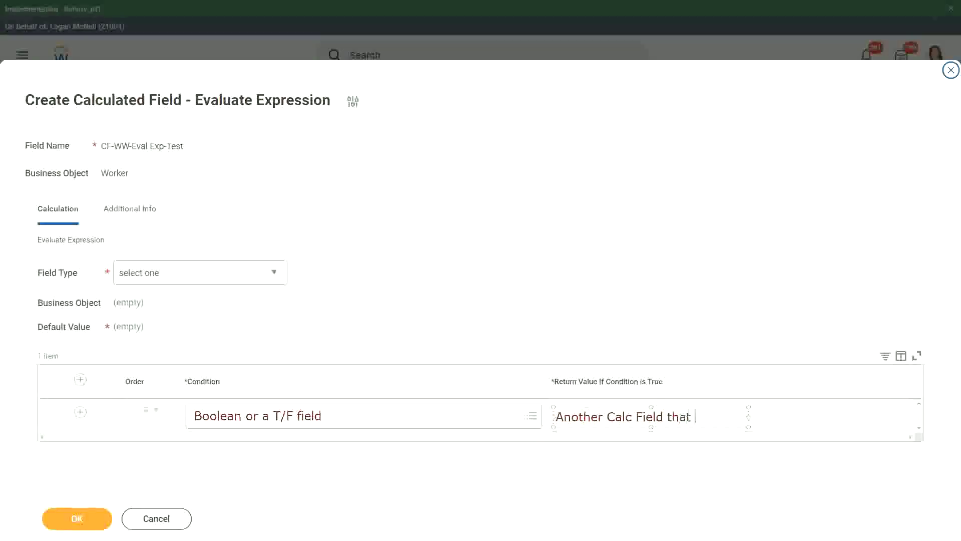
type("gives the resul")
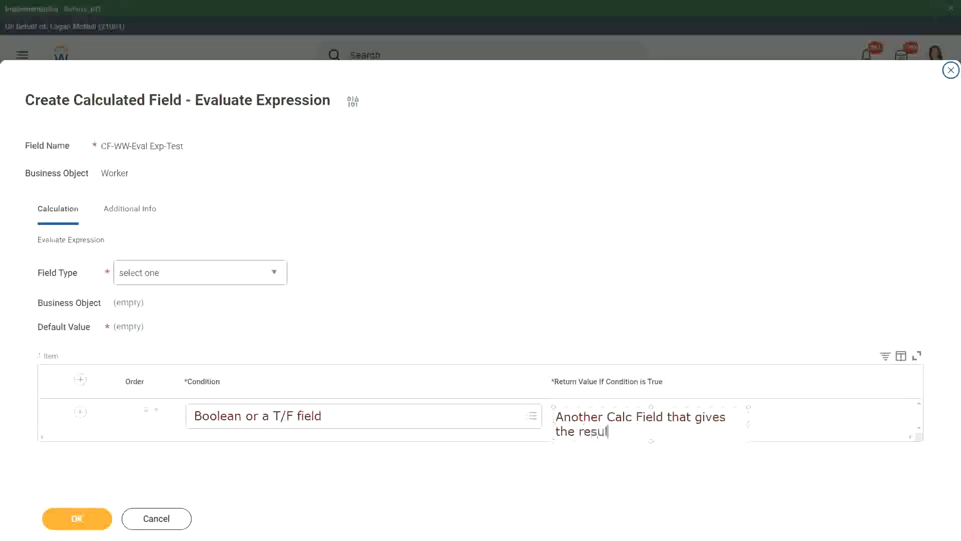
type("t")
left_click_drag(750, 423, 845, 416)
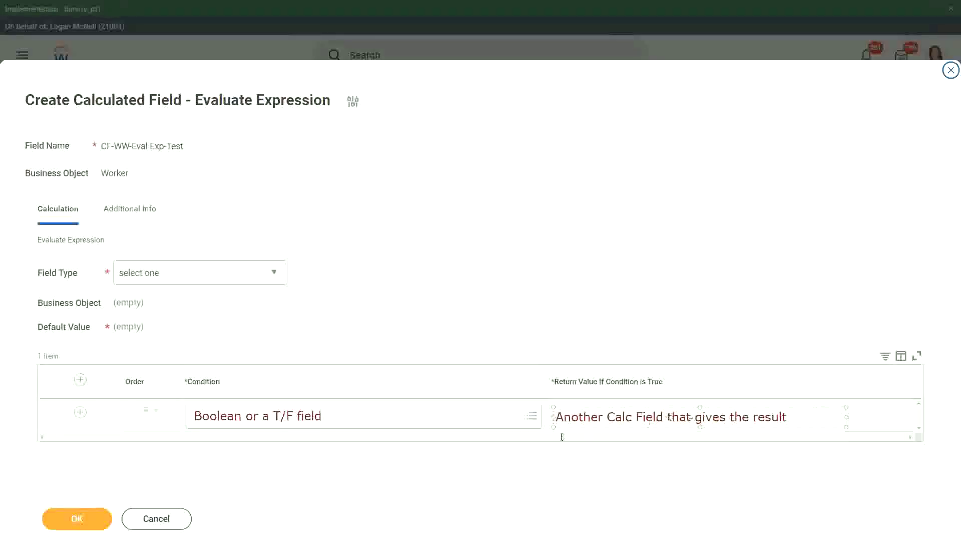
left_click(538, 466)
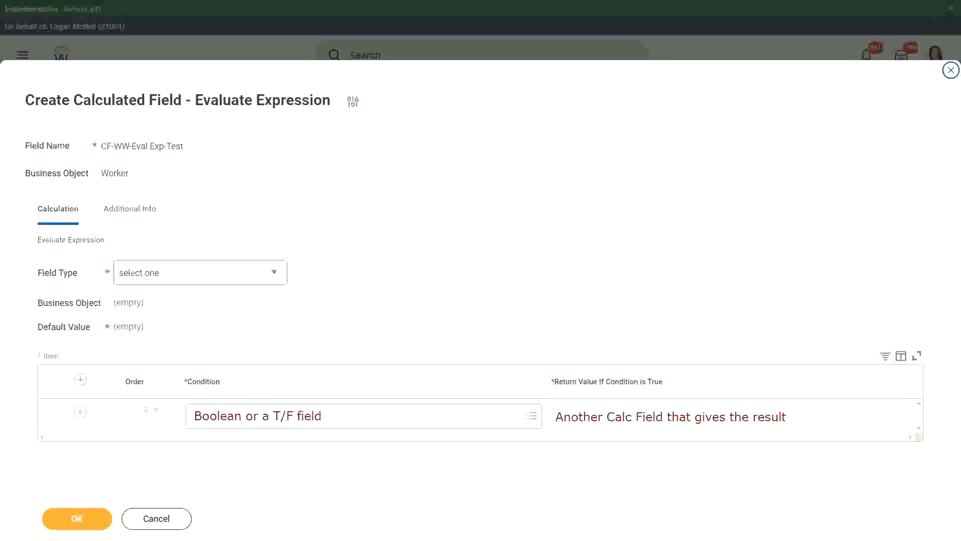
- Set the calculated field's Field Type to Text
left_click(279, 272)
left_click(98, 206)
left_click(276, 273)
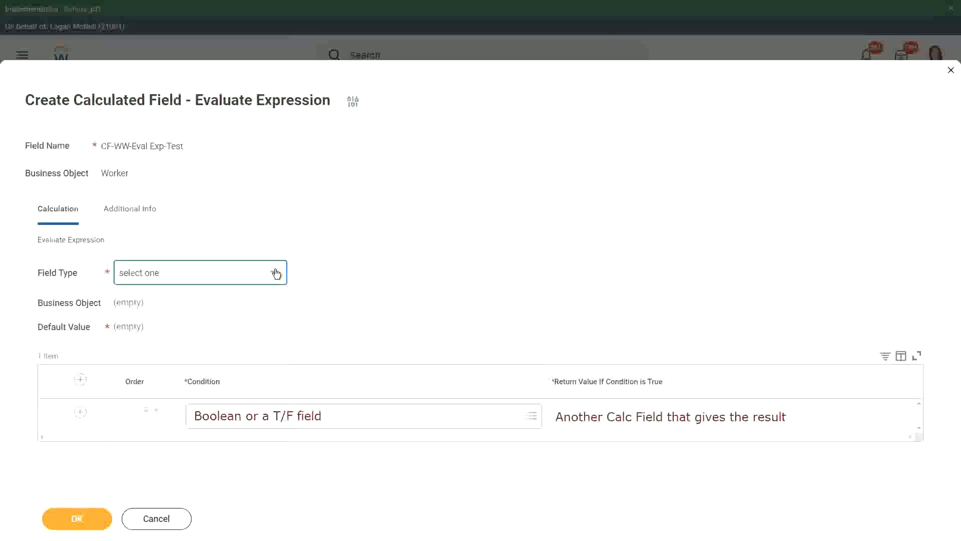
left_click(276, 274)
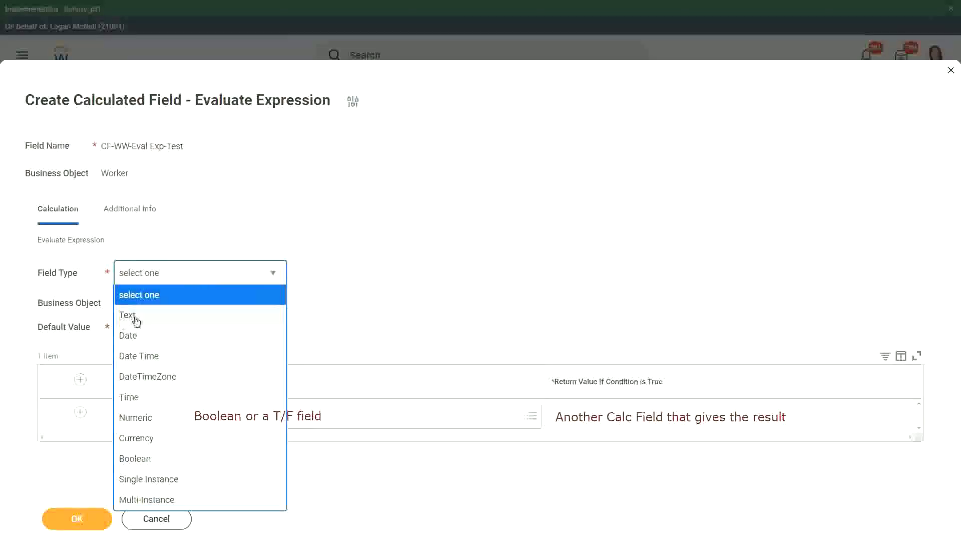
scroll(137, 321, "down", 1)
left_click(137, 321)
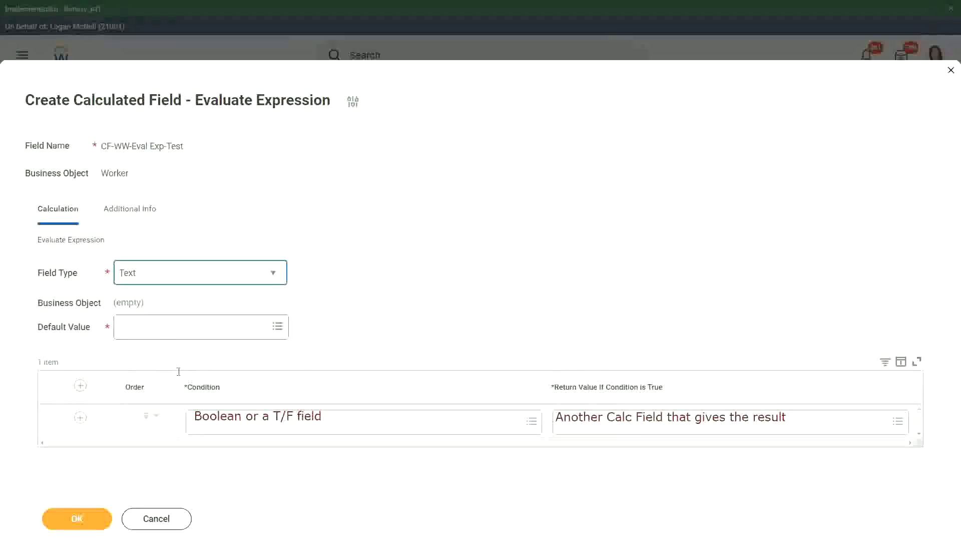
- Add the note 'Some Default Value' beside the Default Value field
left_click(129, 326)
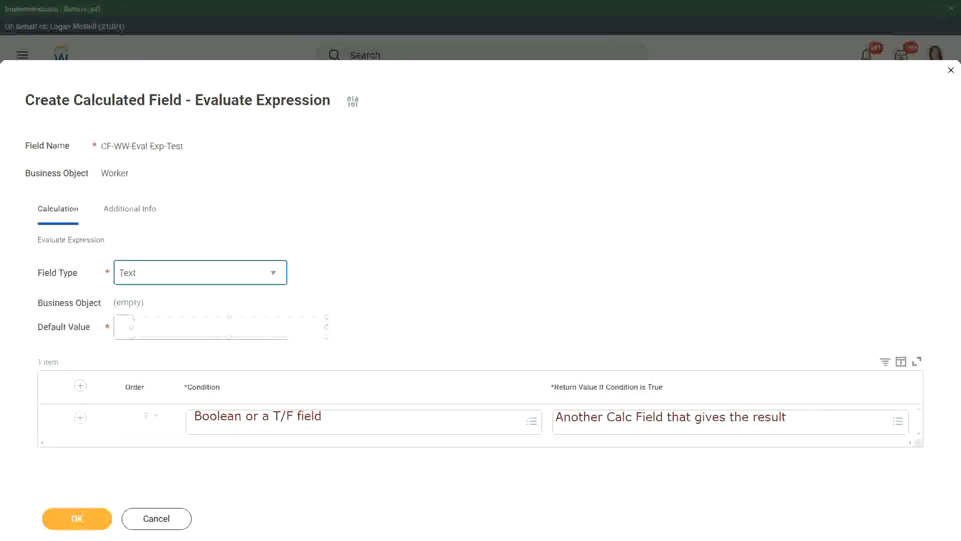
type("Some ")
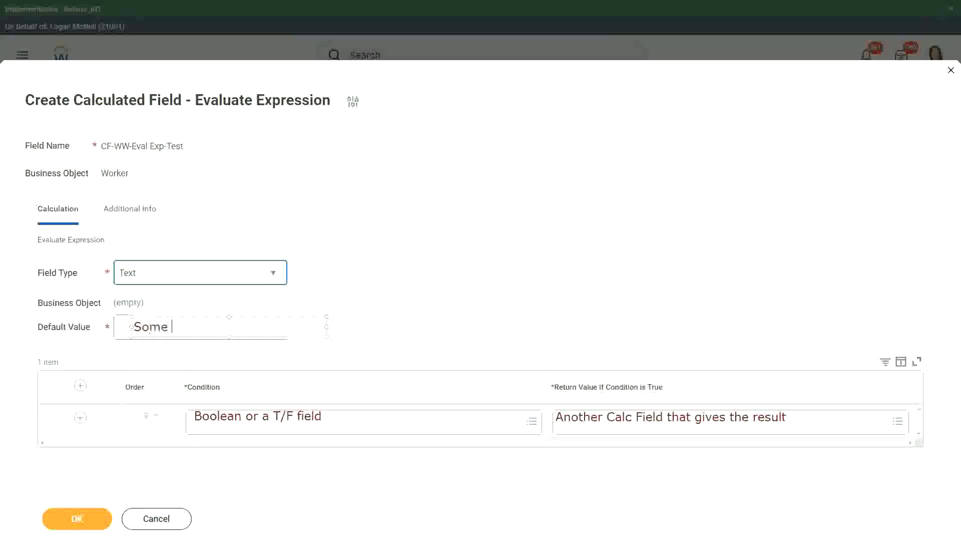
type("Default")
type(" Value")
left_click_drag(229, 319, 224, 318)
left_click(398, 318)
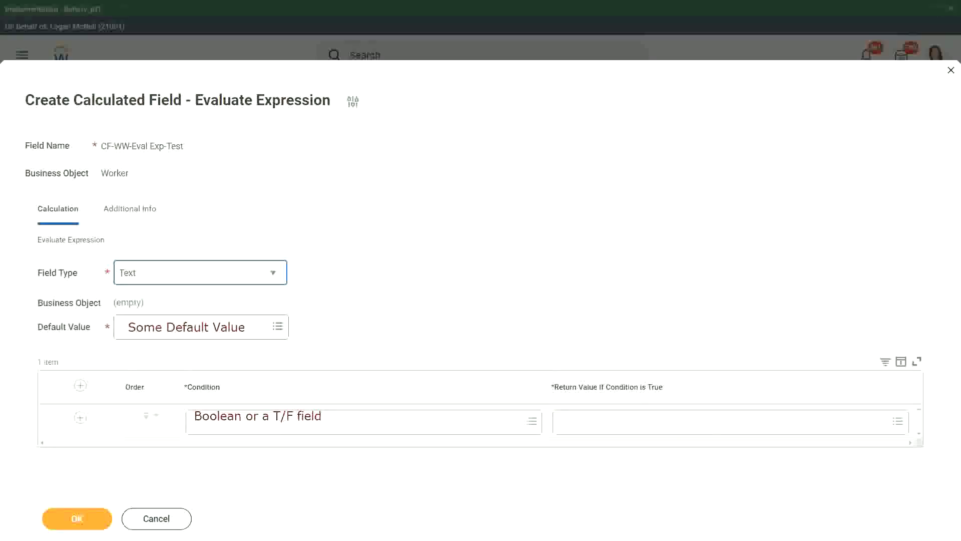
- Annotate Return Value with 'Type in the value that you want in the output' on one line
left_click(566, 422)
type("Ty")
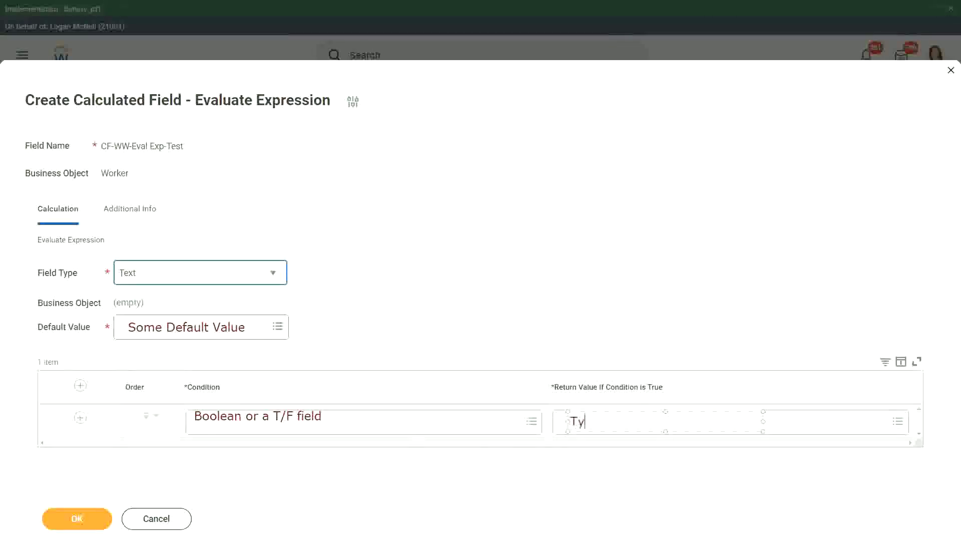
type("pe in the ")
type("value that ")
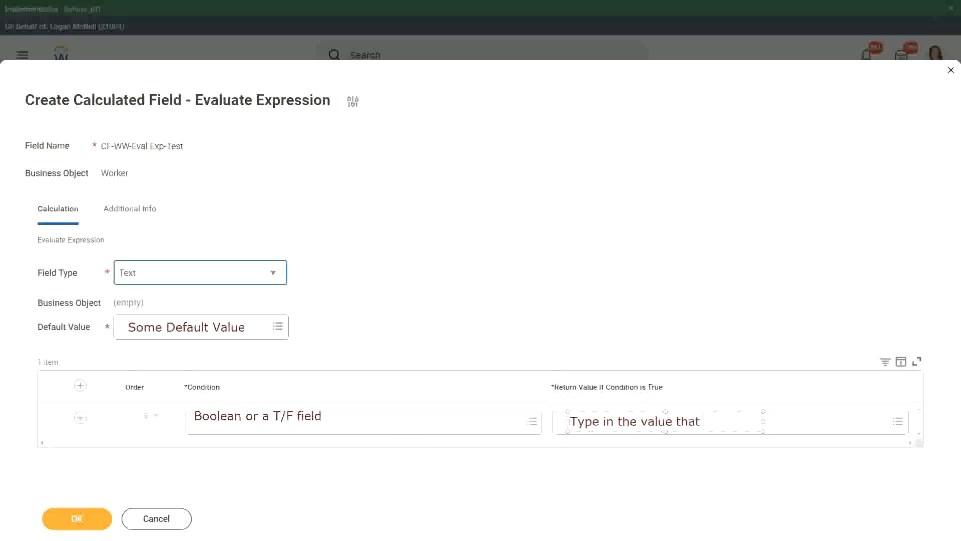
type("you want in")
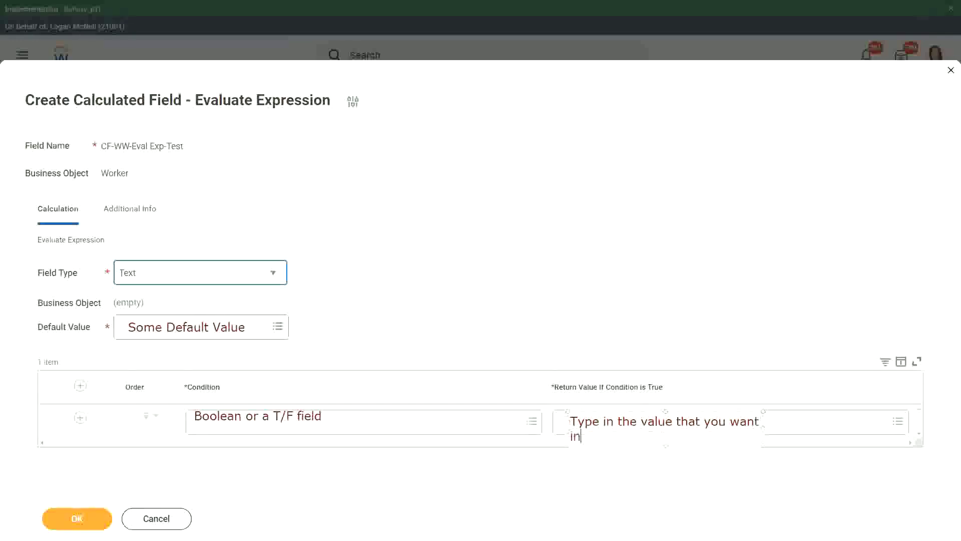
type(" the outp")
type("ut")
left_click_drag(769, 427, 868, 412)
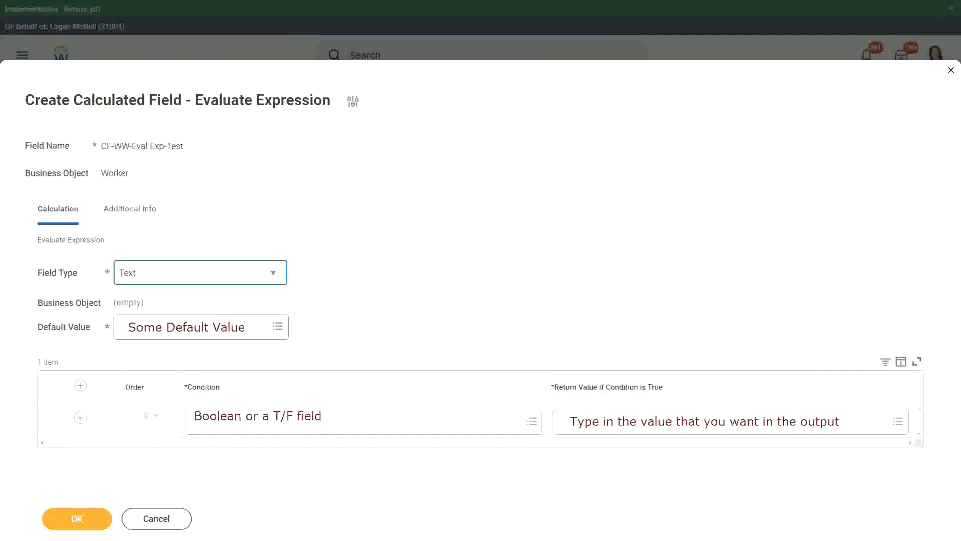
- Cancel and discard the calculated field form, then close the Implementation banner
left_click(159, 522)
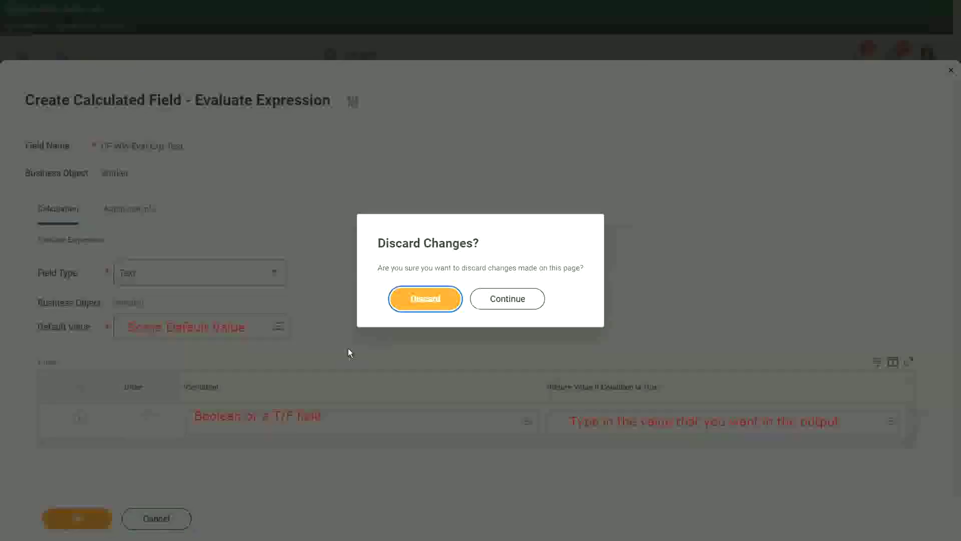
left_click(425, 298)
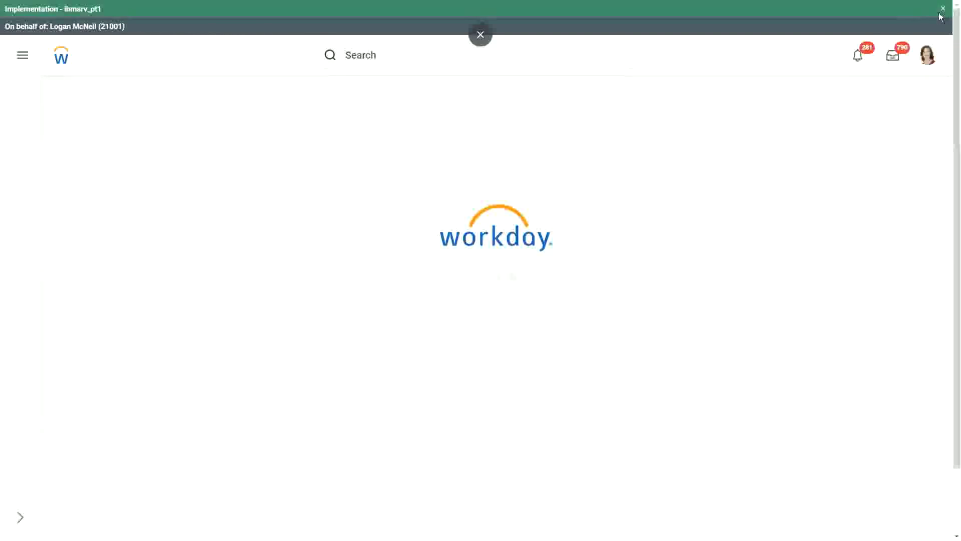
left_click(944, 11)
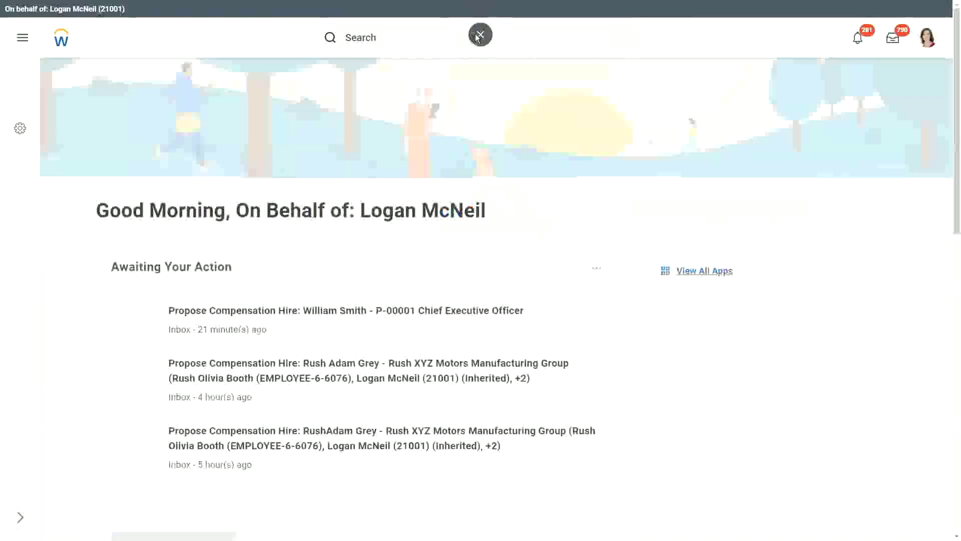
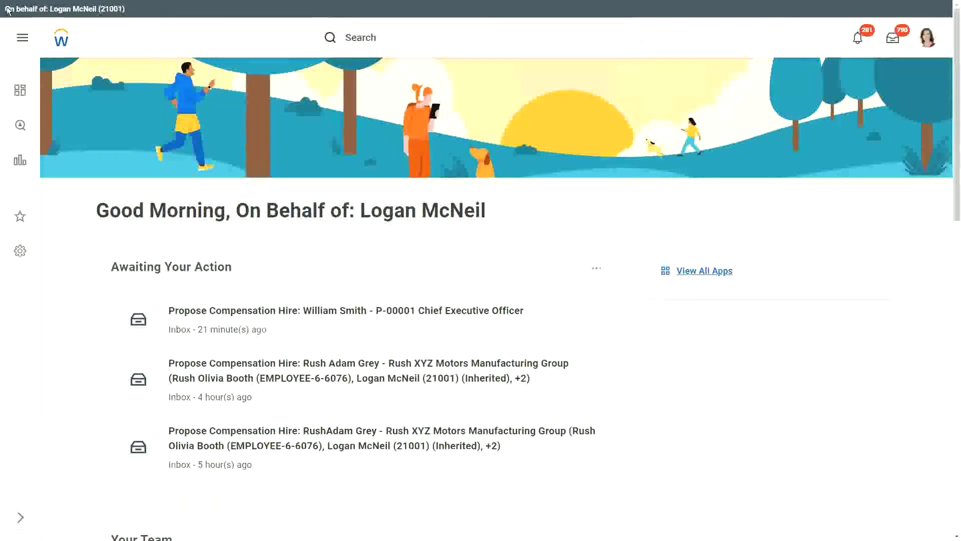
- Show the Workday home page with Logan McNeil's three hire tasks in fullscreen
key("F11")
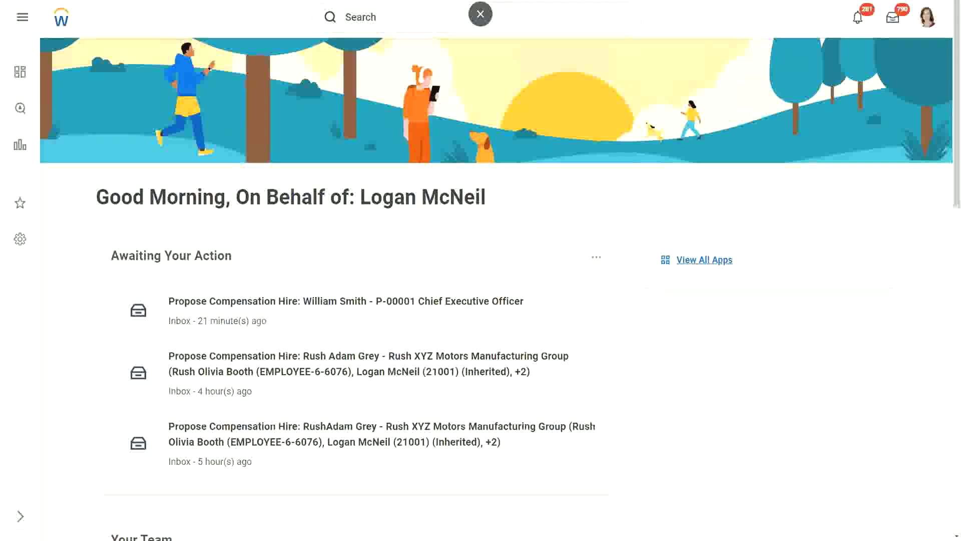